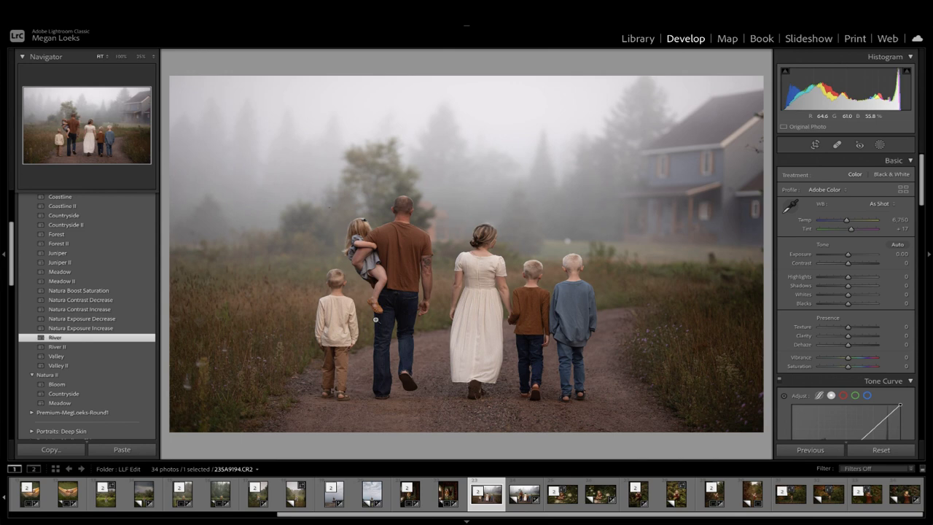
Apply Natura Ambient to the foggy family photo, then Natura Exposure Increase (+0.30) and Natura Contrast Increase
left_click_drag(10, 237, 11, 220)
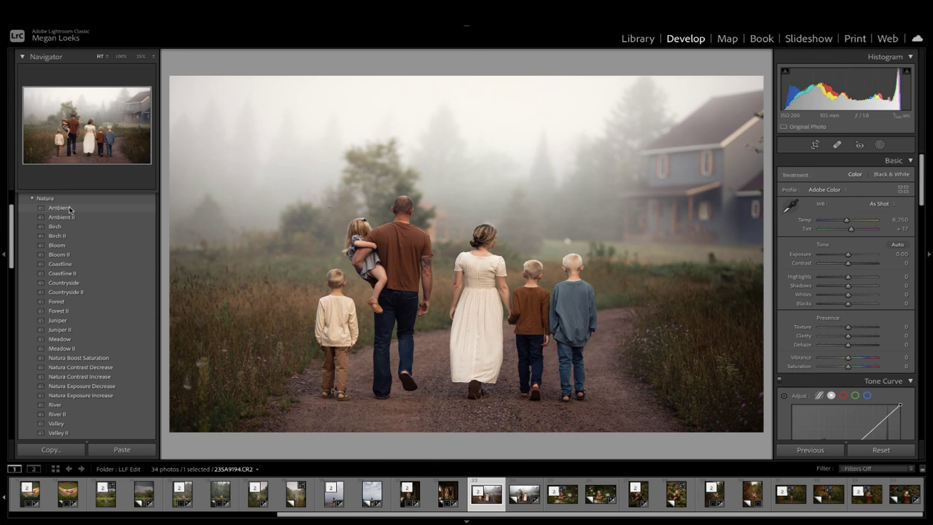
left_click(70, 209)
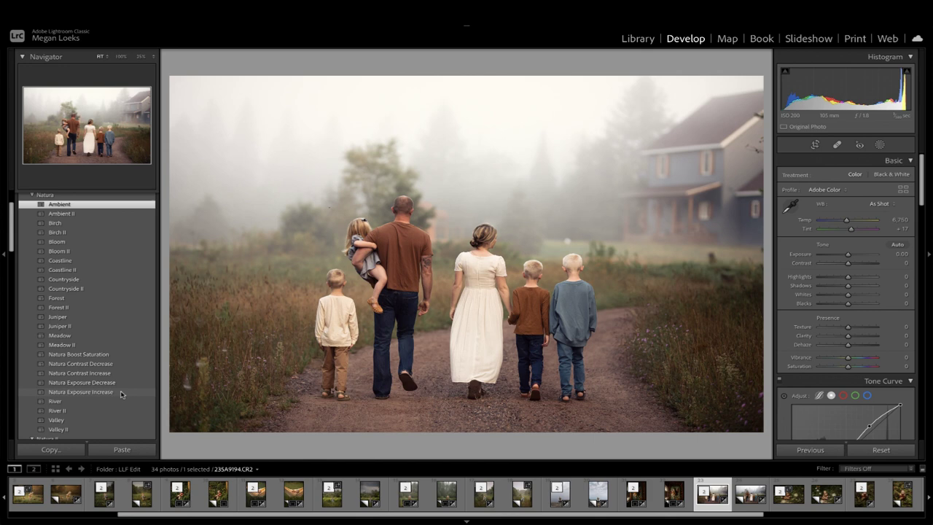
left_click(114, 392)
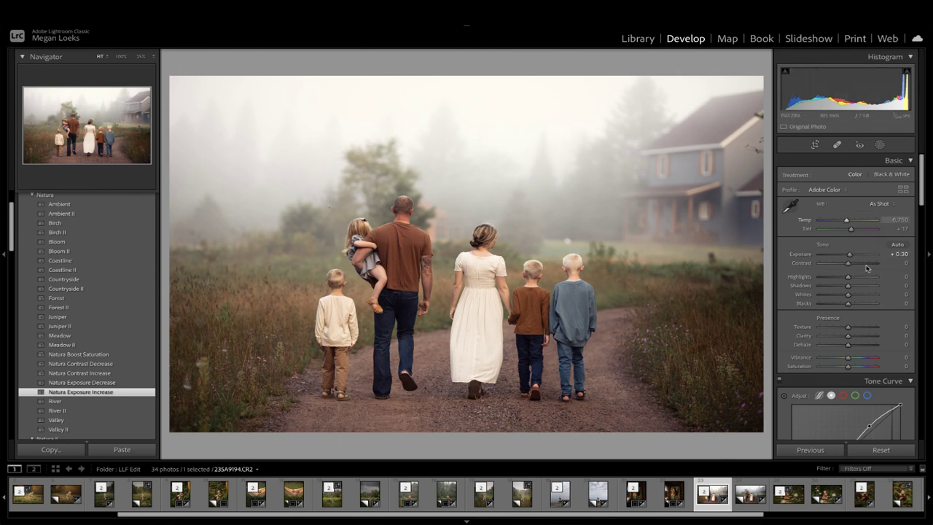
left_click(80, 373)
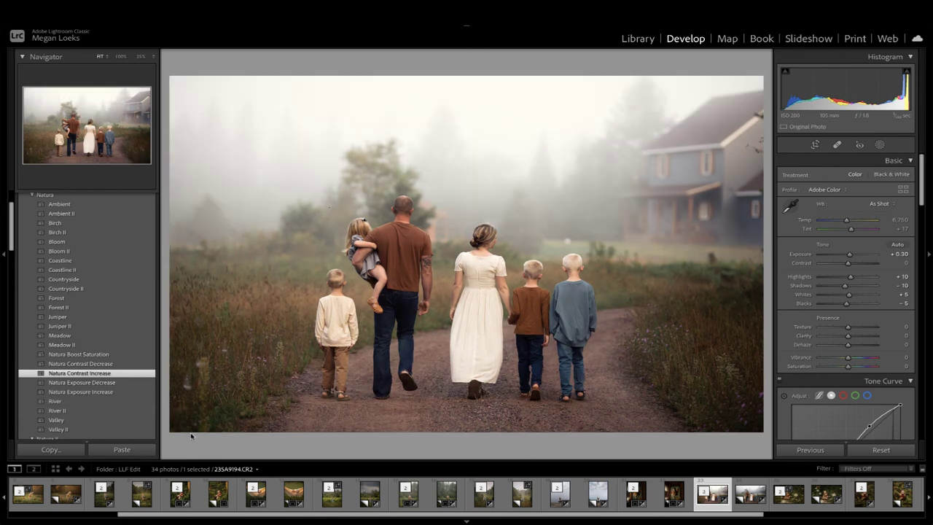
Try Bloom and Countryside on the family photo, settle on River, and compare it with the original
key("backslash")
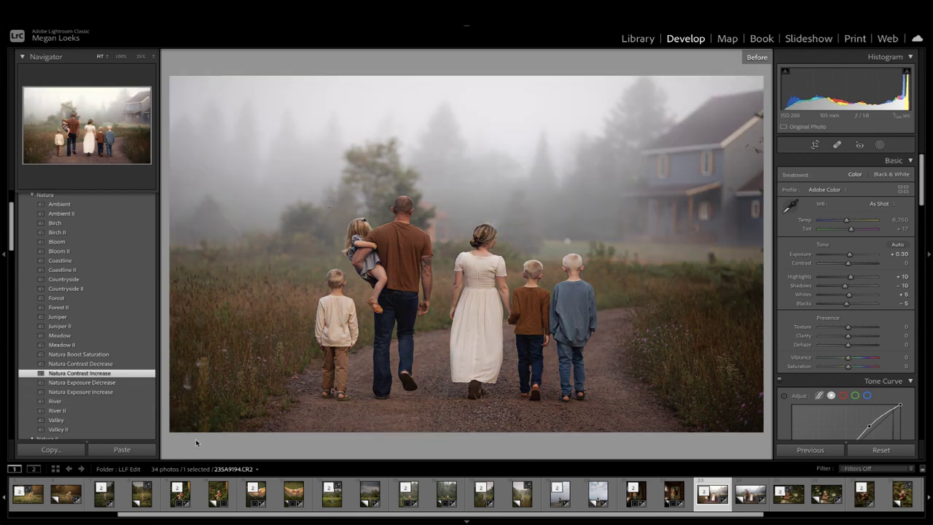
key("backslash")
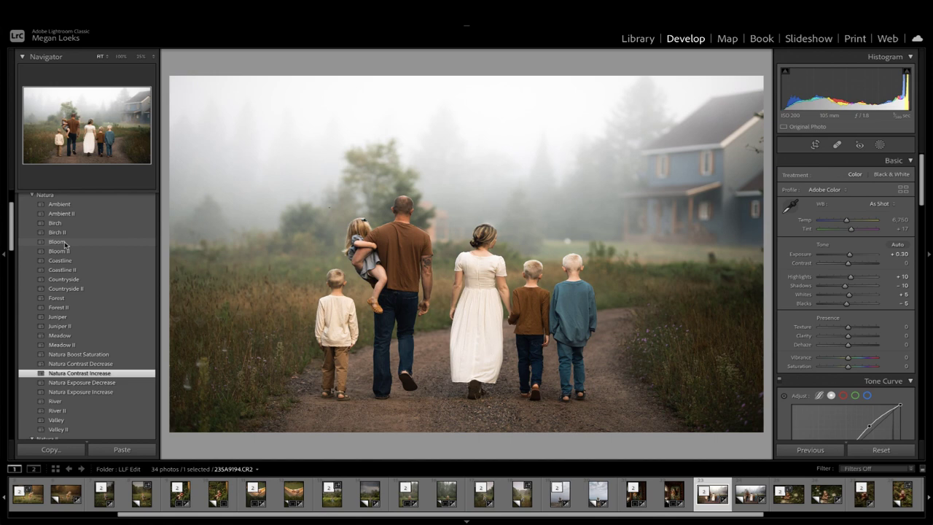
left_click(64, 244)
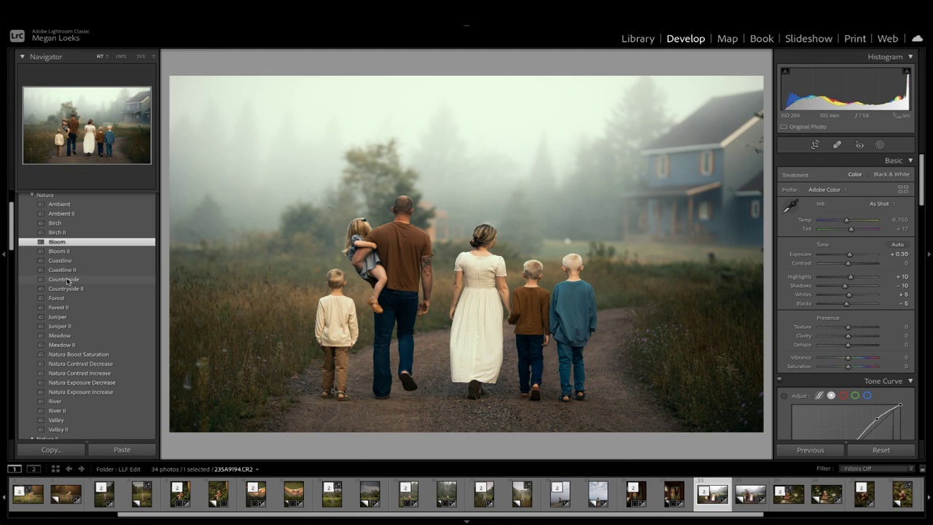
left_click(67, 282)
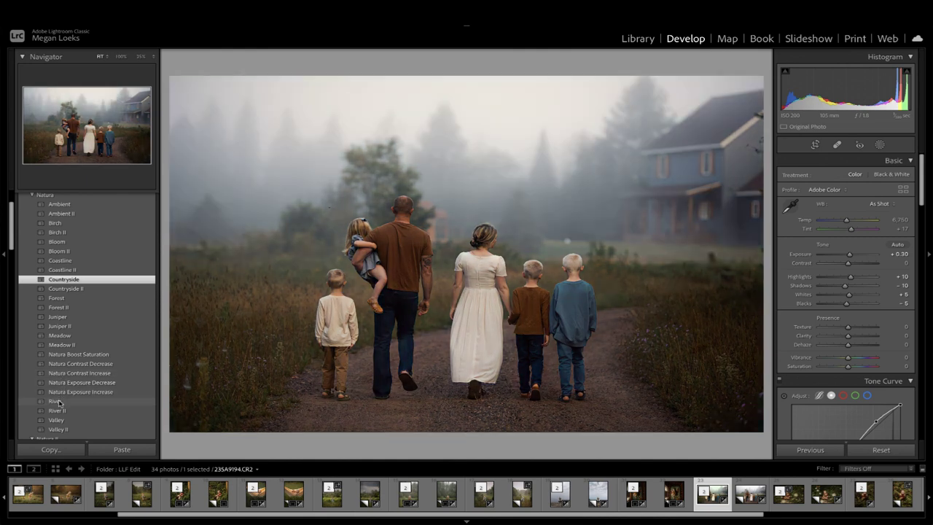
left_click(60, 402)
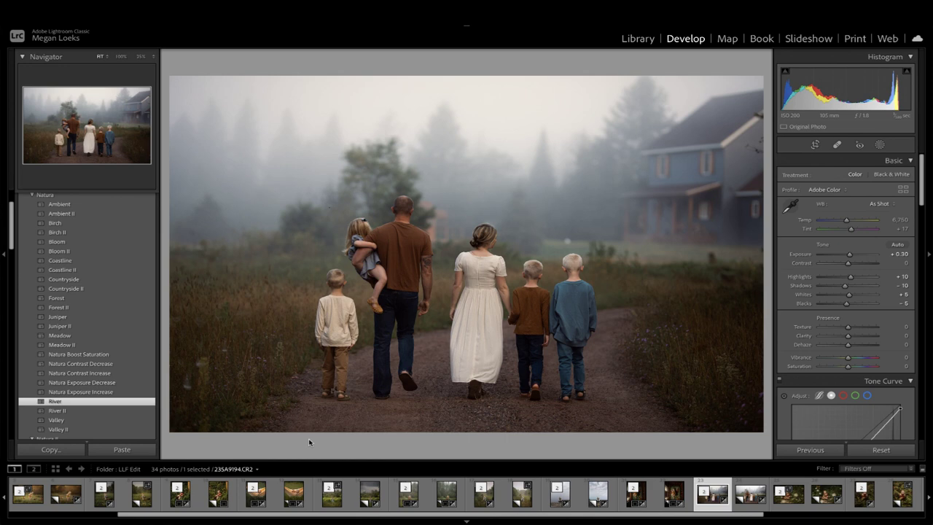
key("backslash")
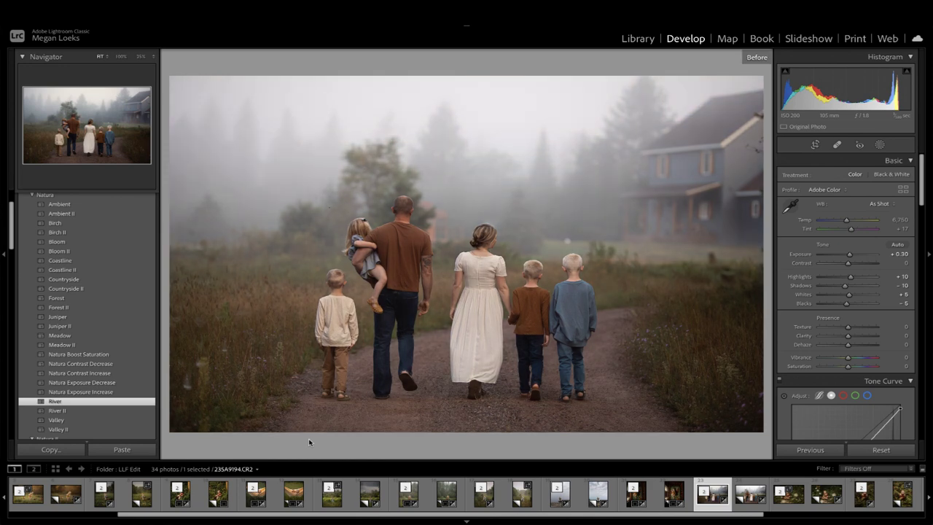
key("backslash")
key("backslash")
key("backslash")
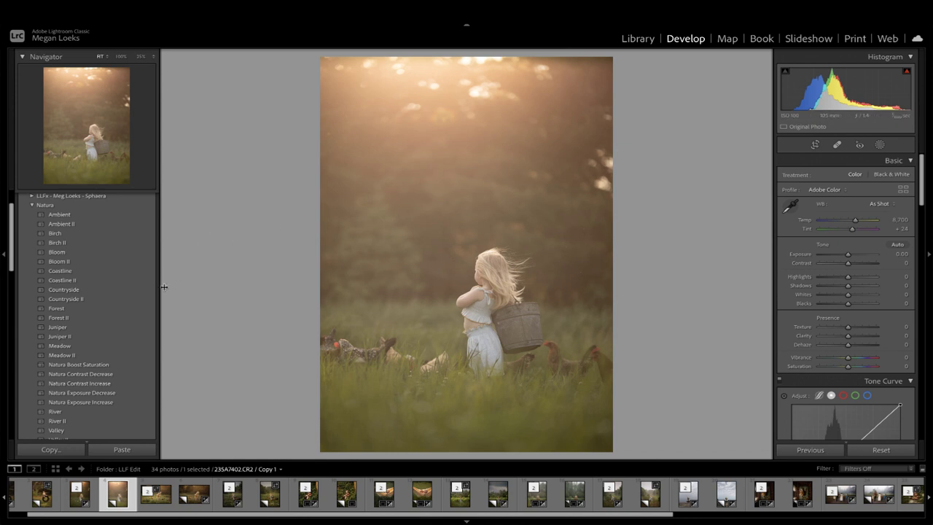
Apply Natura Exposure Decrease (-0.30) and the Bloom preset to the girl-in-field photo
left_click(119, 393)
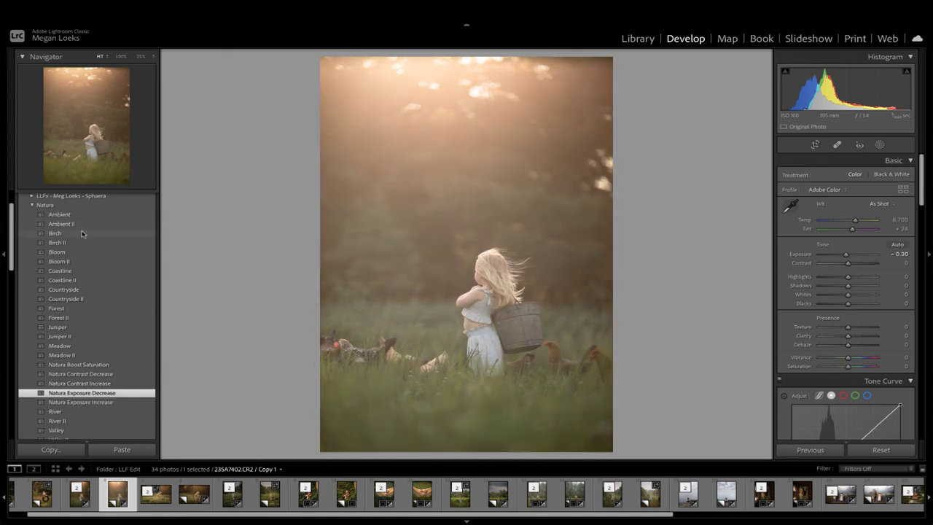
left_click(75, 253)
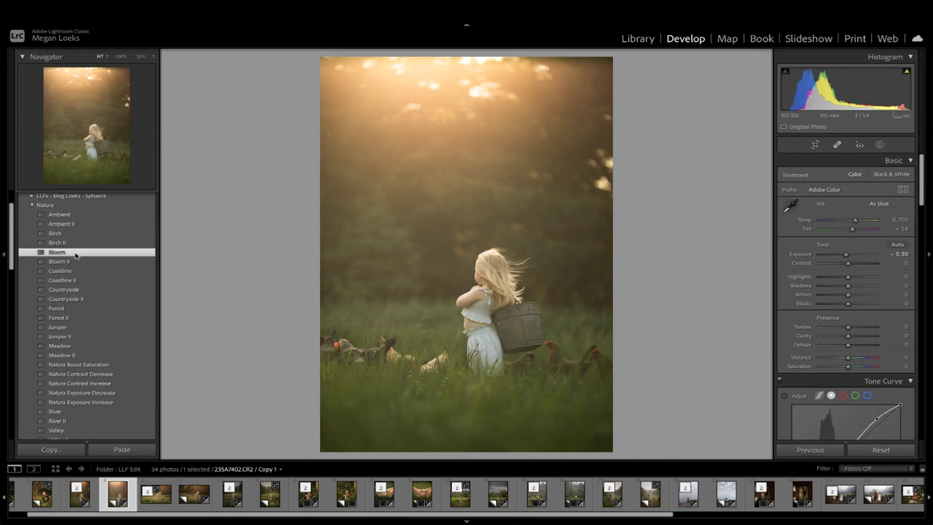
Lower the girl photo's exposure to -0.60, then apply Meadow and Natura Contrast Increase
left_click(794, 255)
key("minus")
key("minus")
key("minus")
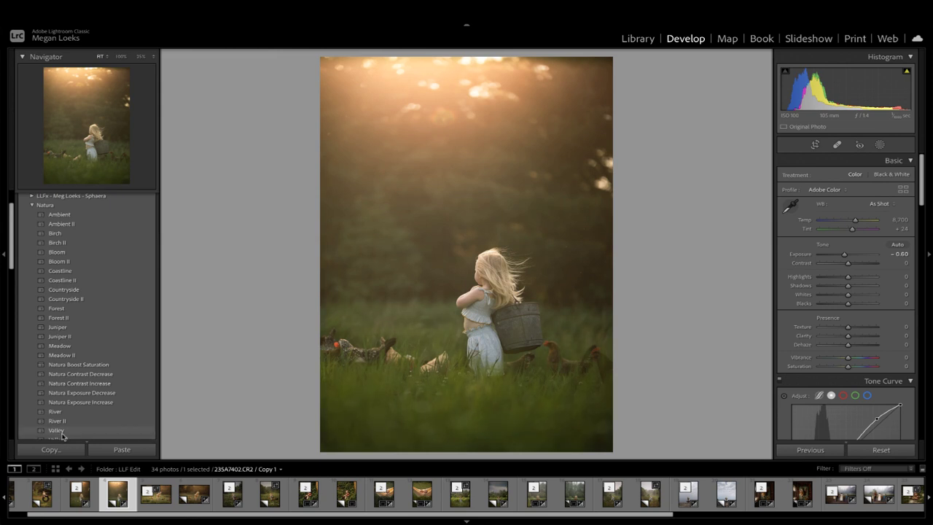
left_click(70, 348)
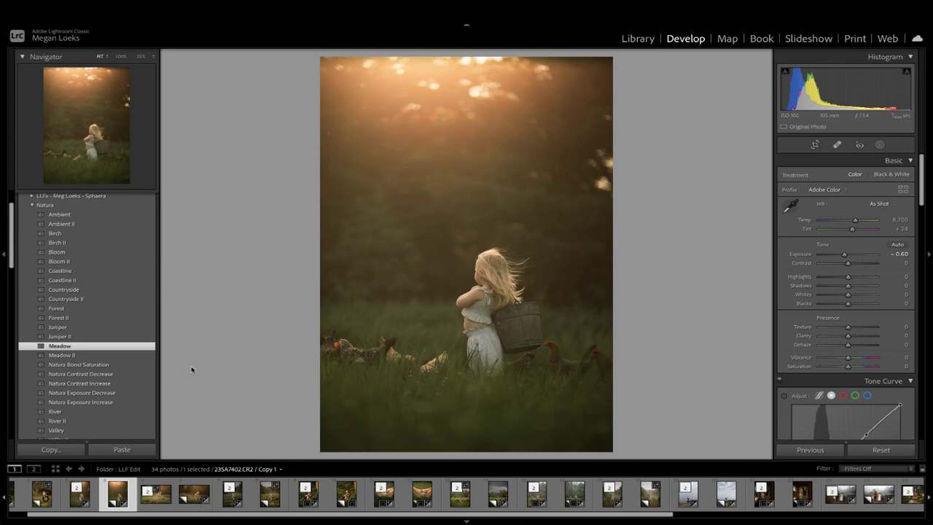
left_click(115, 383)
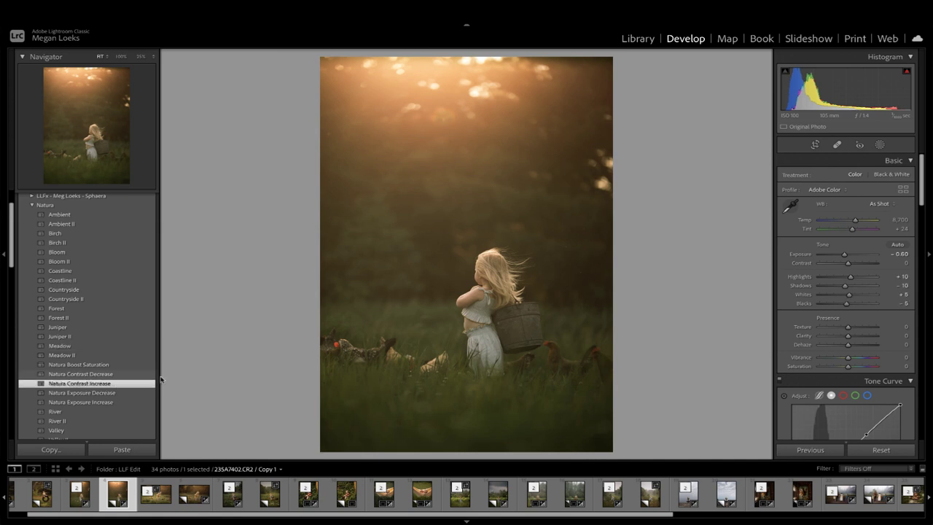
Make a virtual copy and alternate between Copy 1 and Copy 2, ending on the unedited Copy 2
key("ctrl+apostrophe")
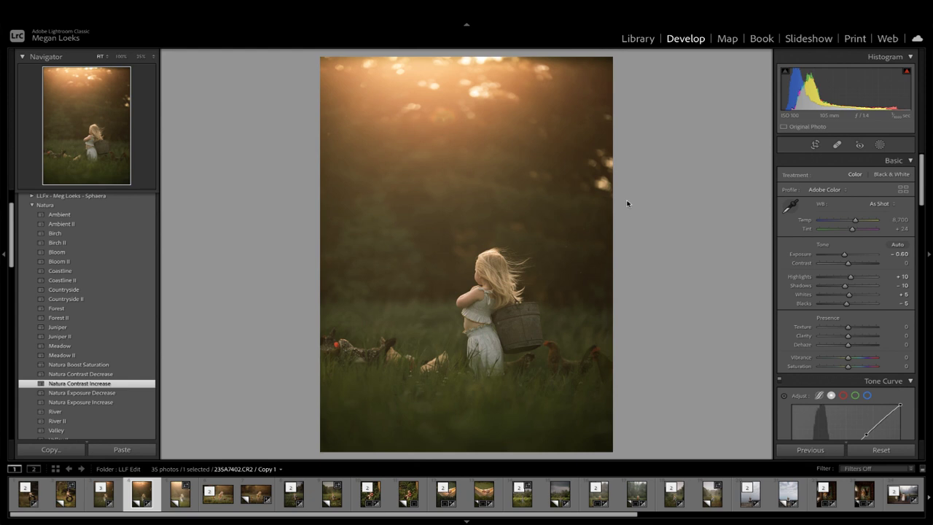
key("Right")
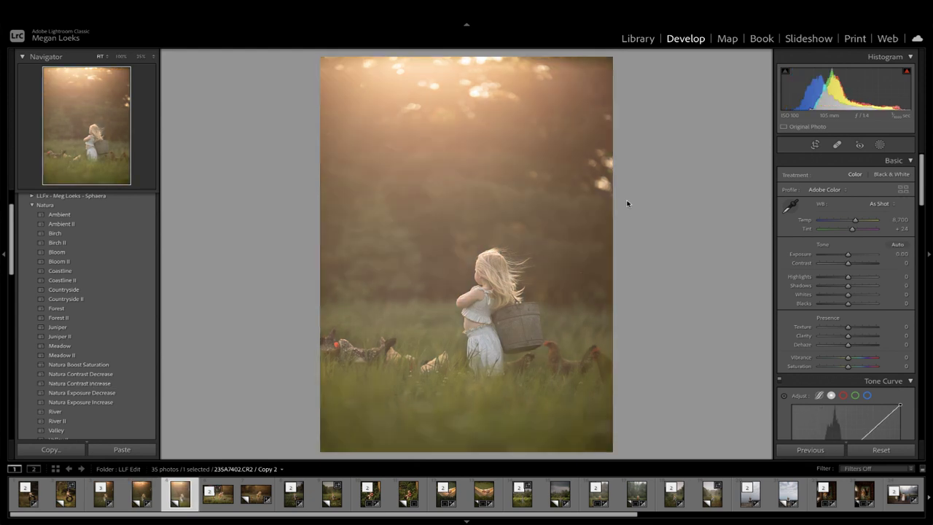
key("Left")
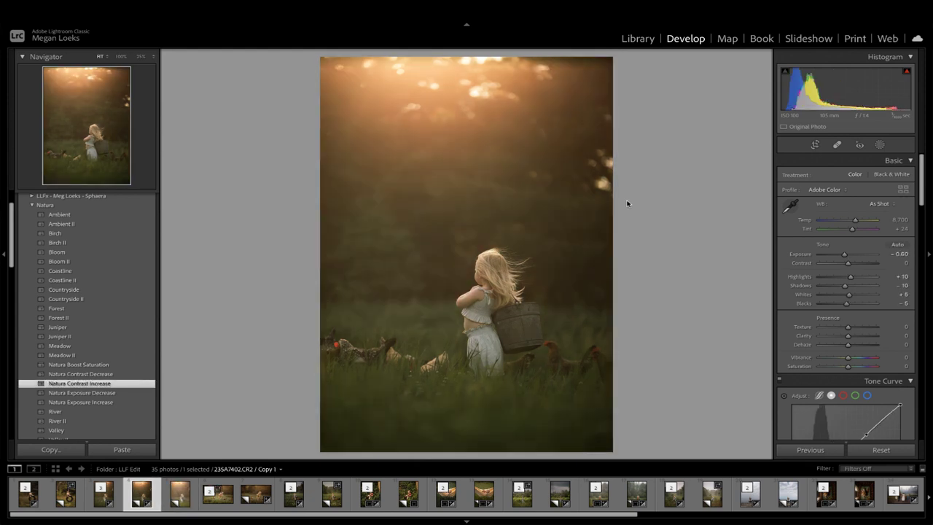
key("Right")
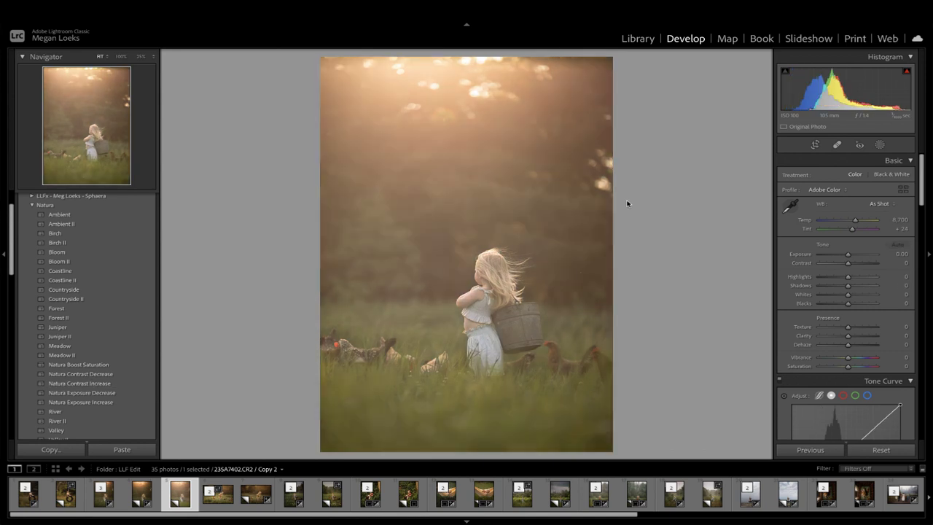
key("Left")
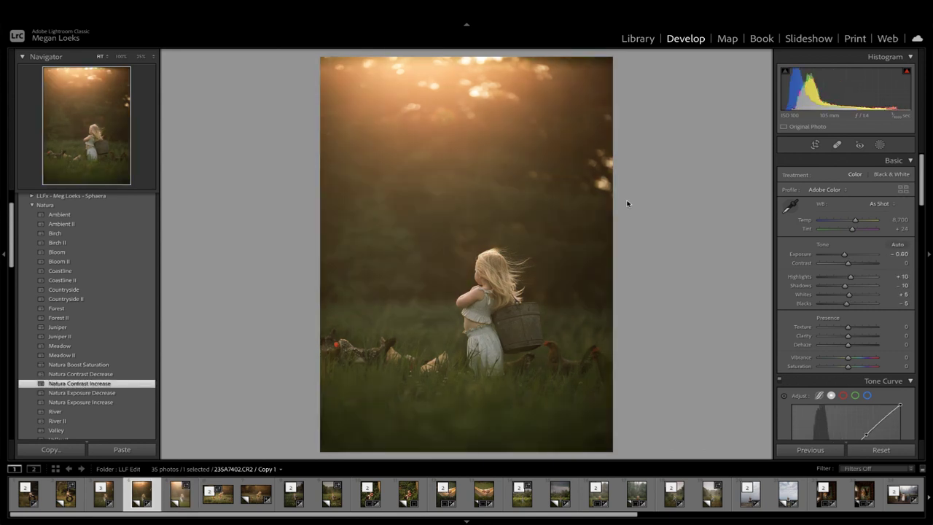
key("Right")
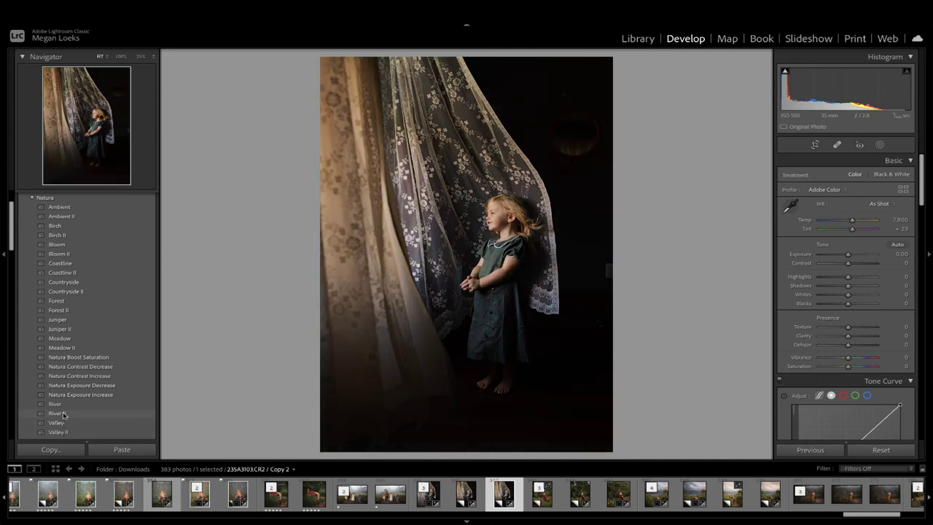
Apply River II, Natura Exposure Increase (+0.30) and Natura Contrast Decrease to the lace-curtain photo
left_click(64, 414)
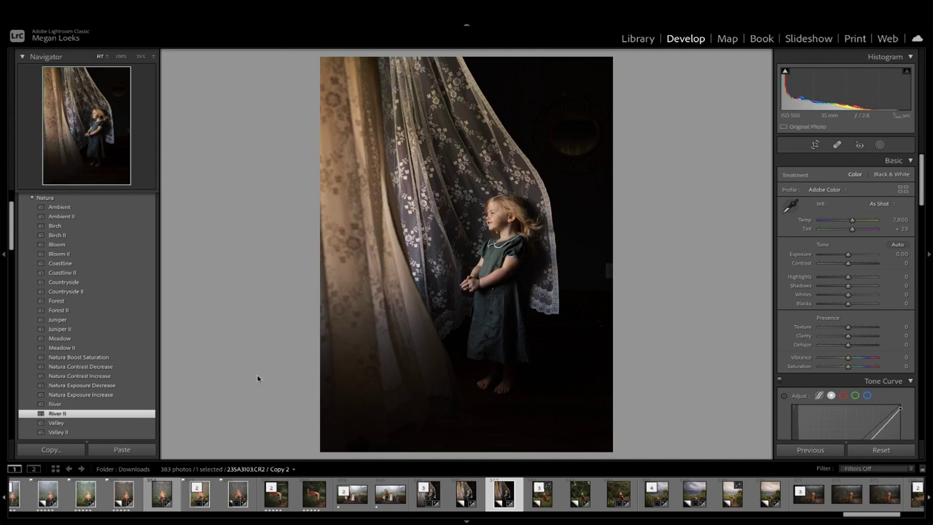
left_click(114, 394)
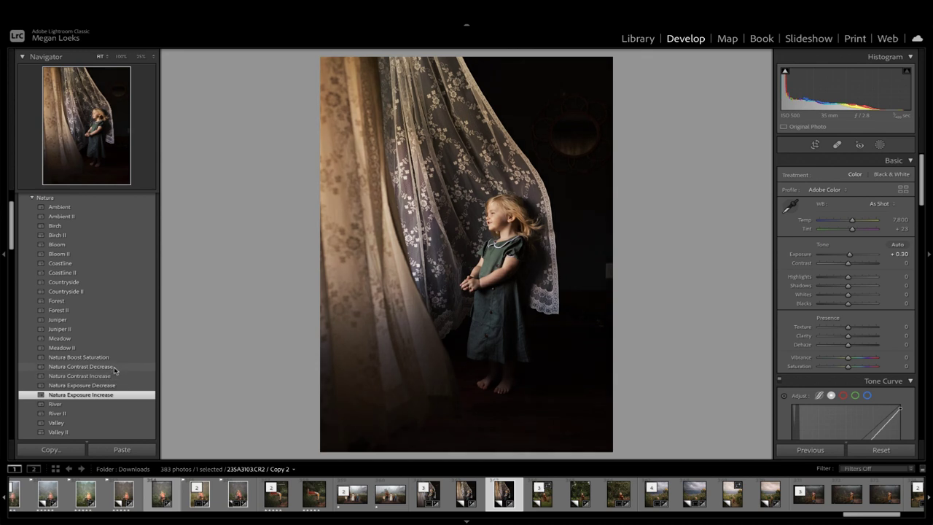
left_click(115, 369)
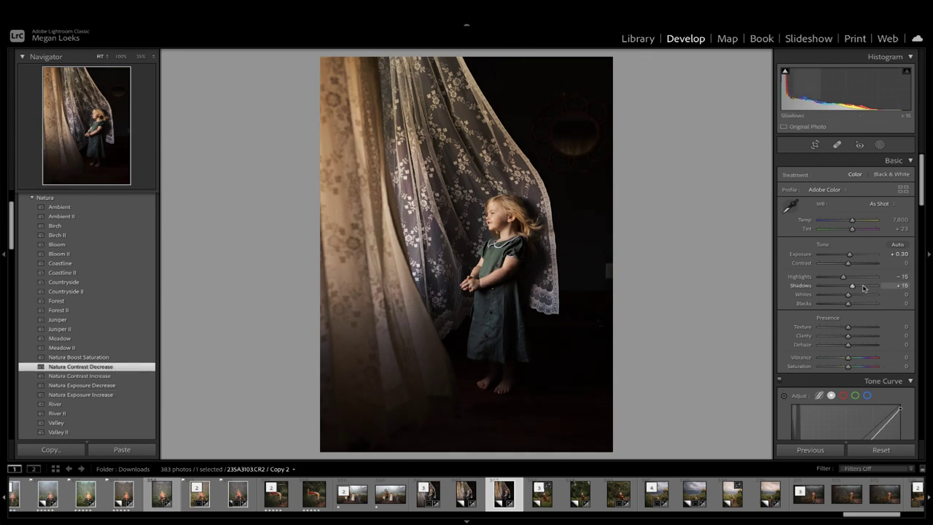
Raise Shadows to +87 on the lace-curtain photo and toggle the Before view several times to compare
left_click_drag(865, 288, 874, 288)
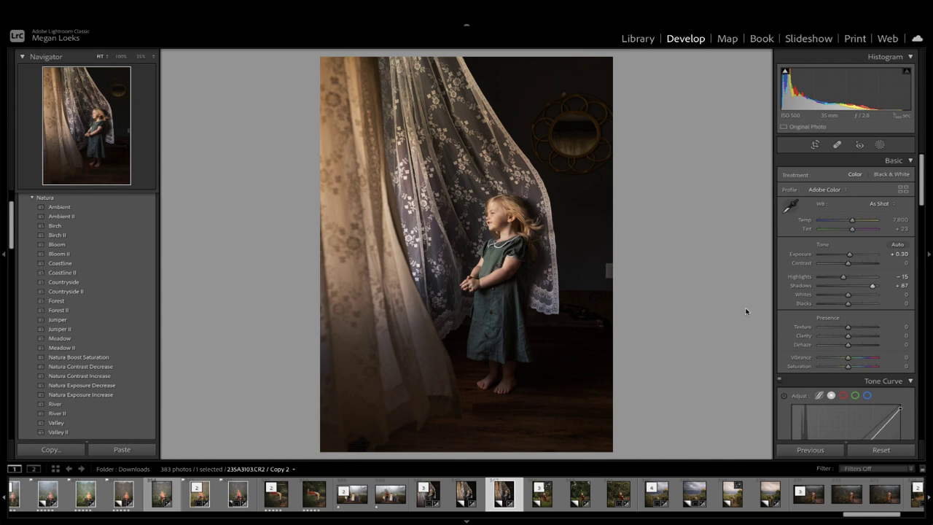
key("backslash")
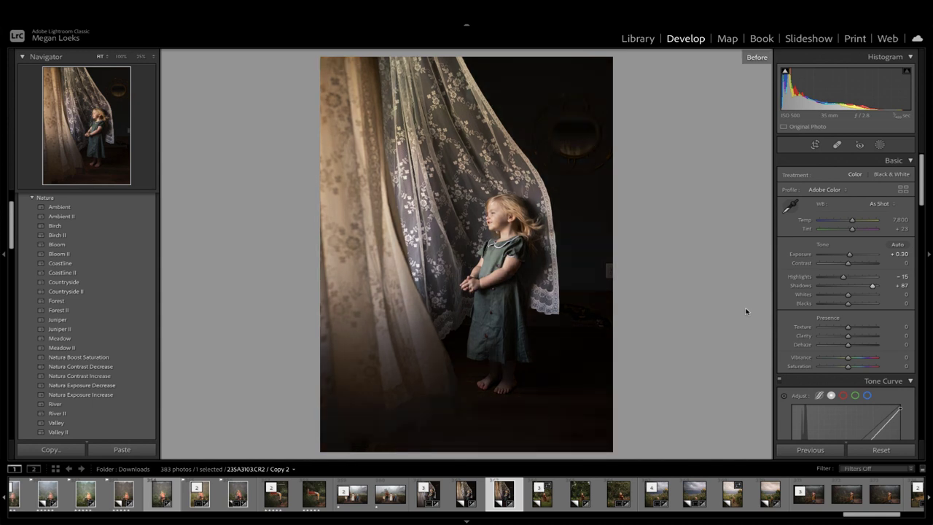
key("backslash")
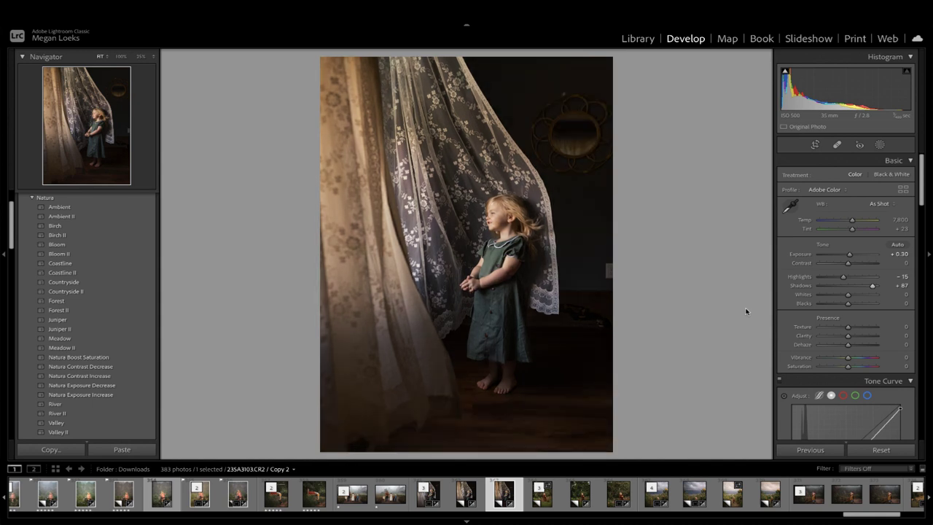
key("backslash")
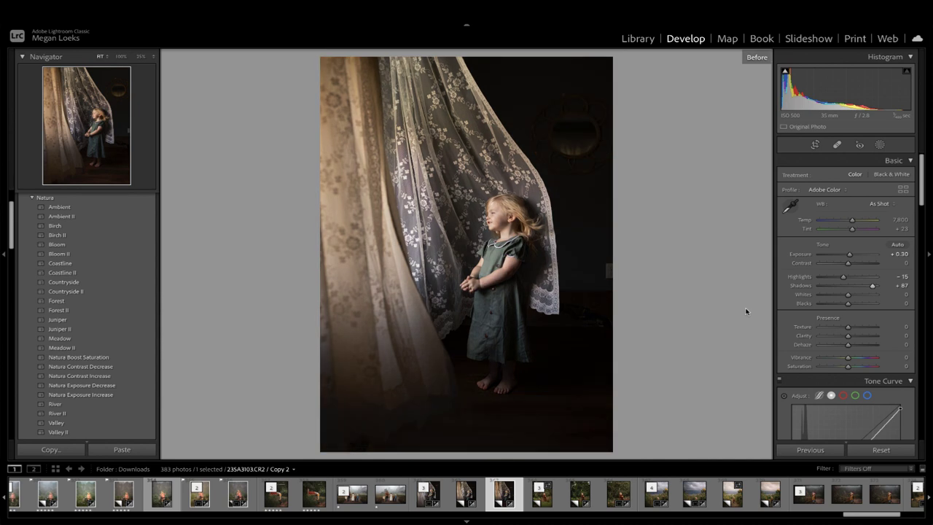
key("backslash")
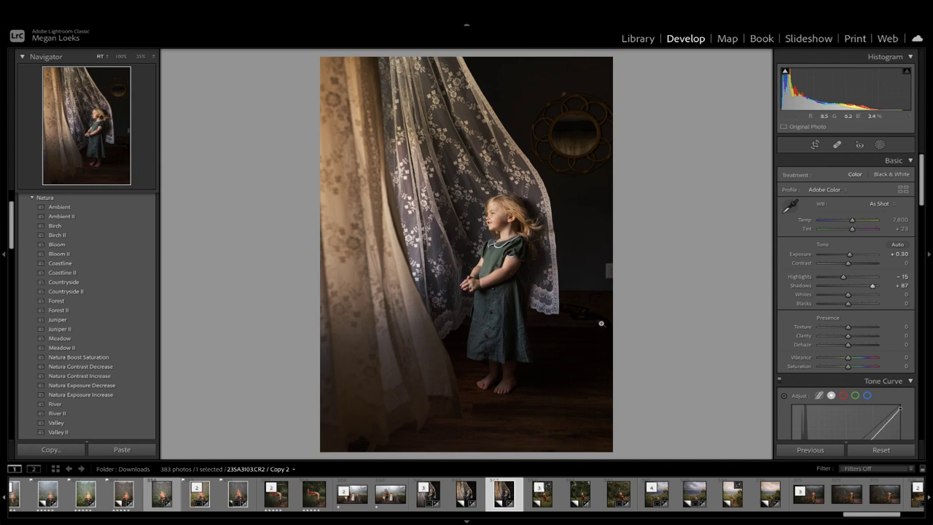
key("backslash")
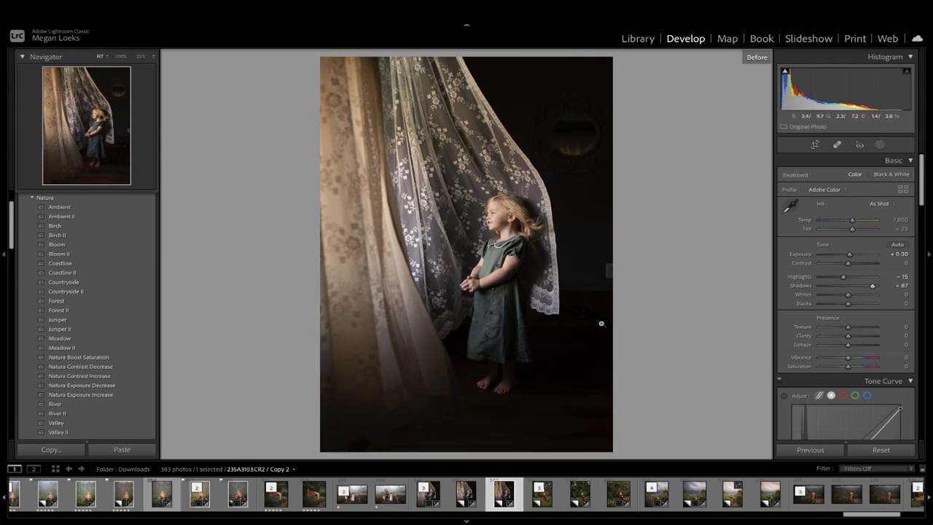
key("backslash")
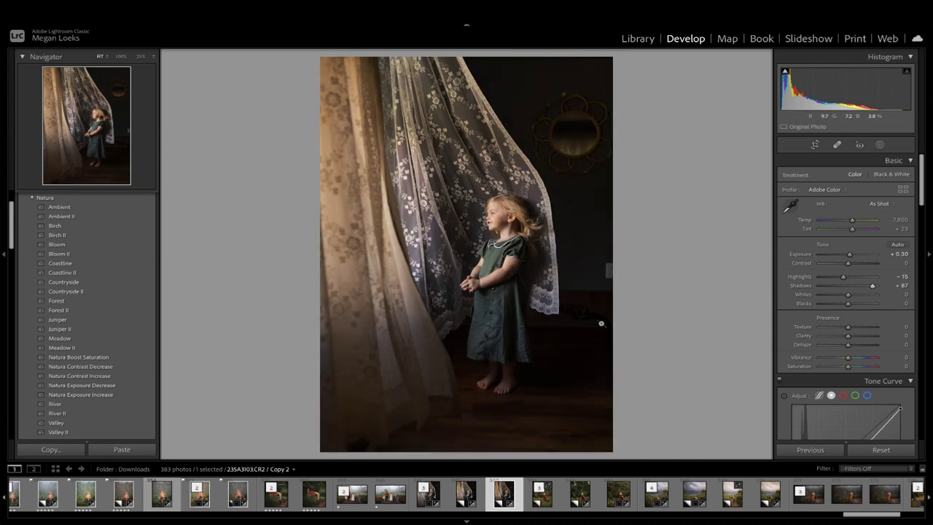